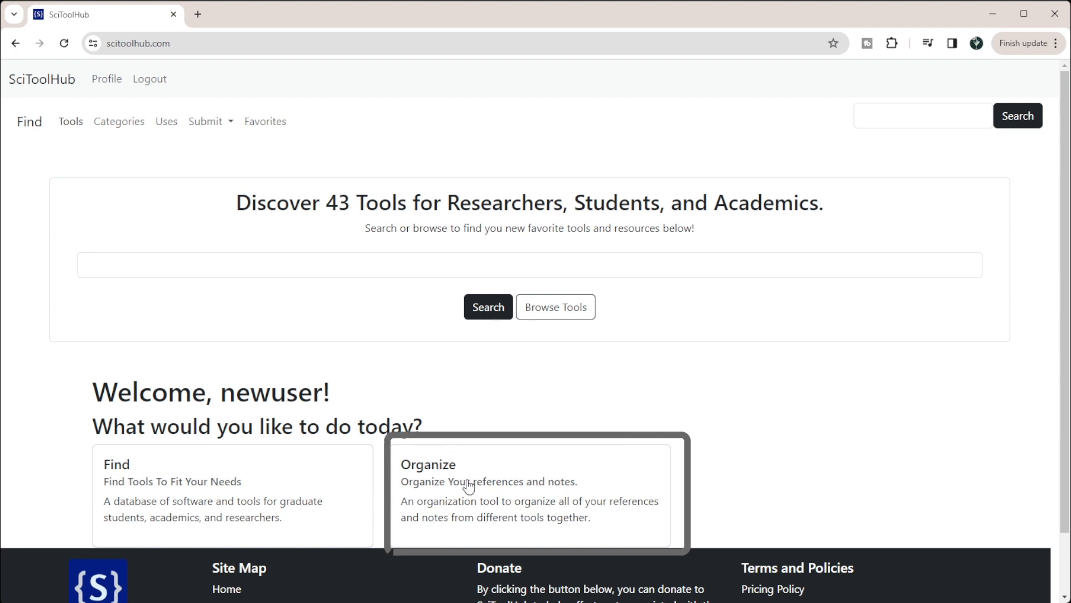
# - Open the CSV upload form for adding references in Organize and choose the file references (16).csv
pyautogui.click(465, 480)
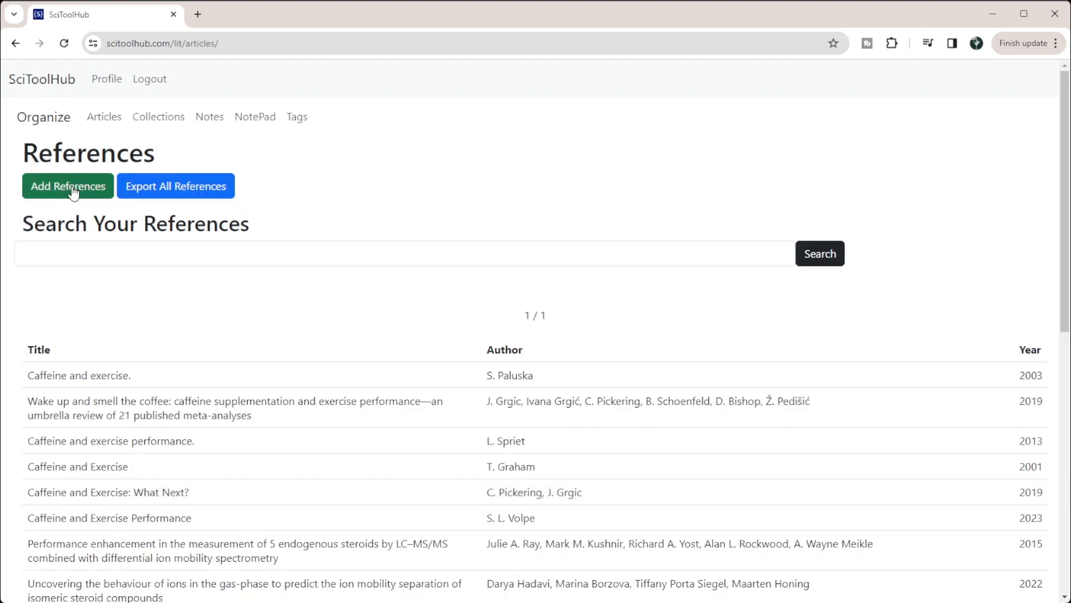
pyautogui.click(55, 189)
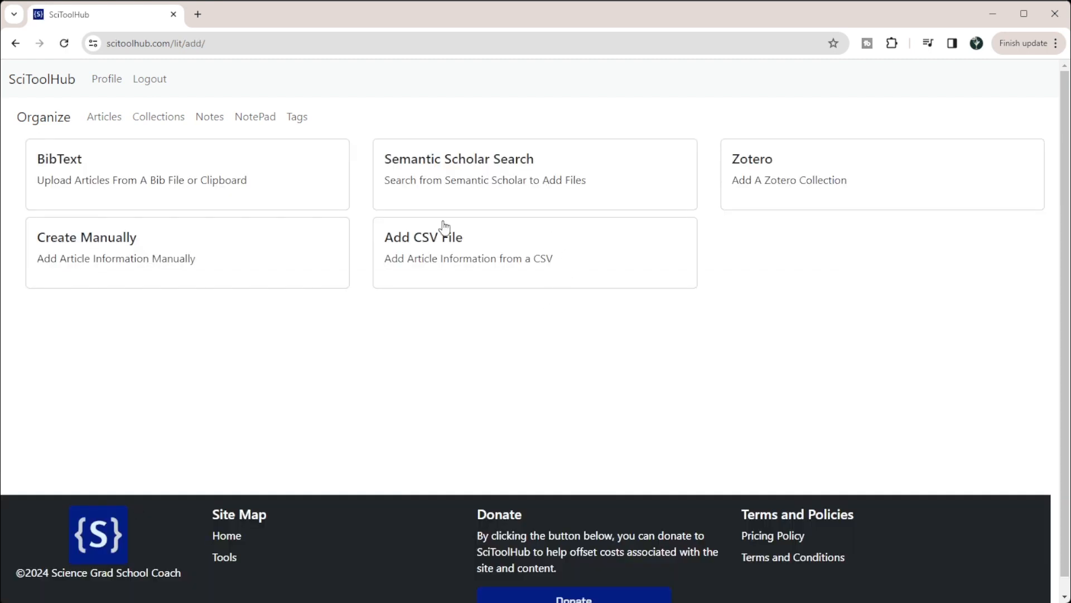
pyautogui.click(453, 259)
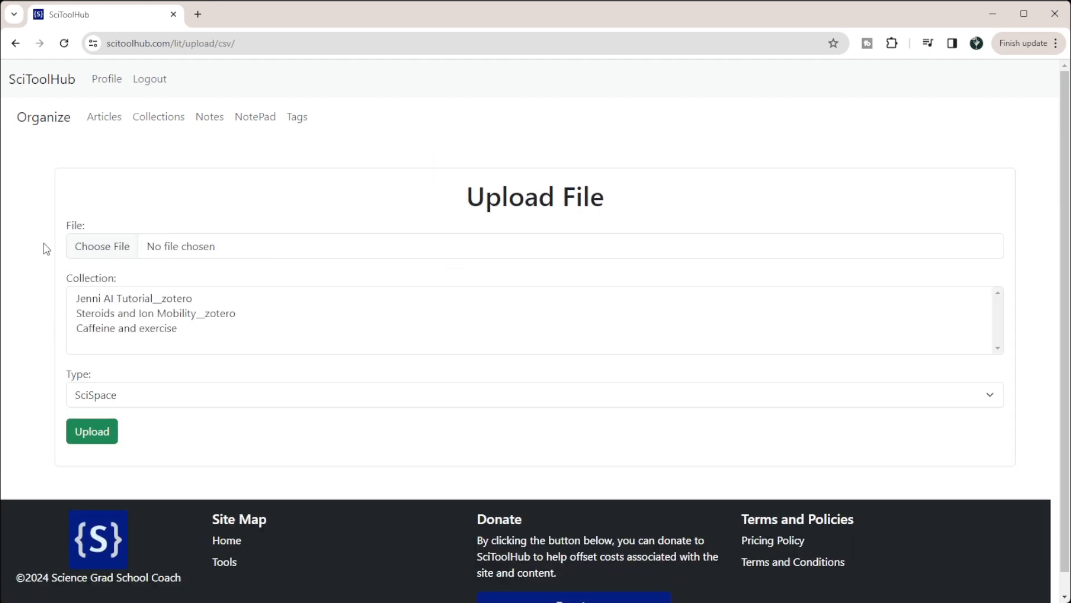
pyautogui.click(78, 251)
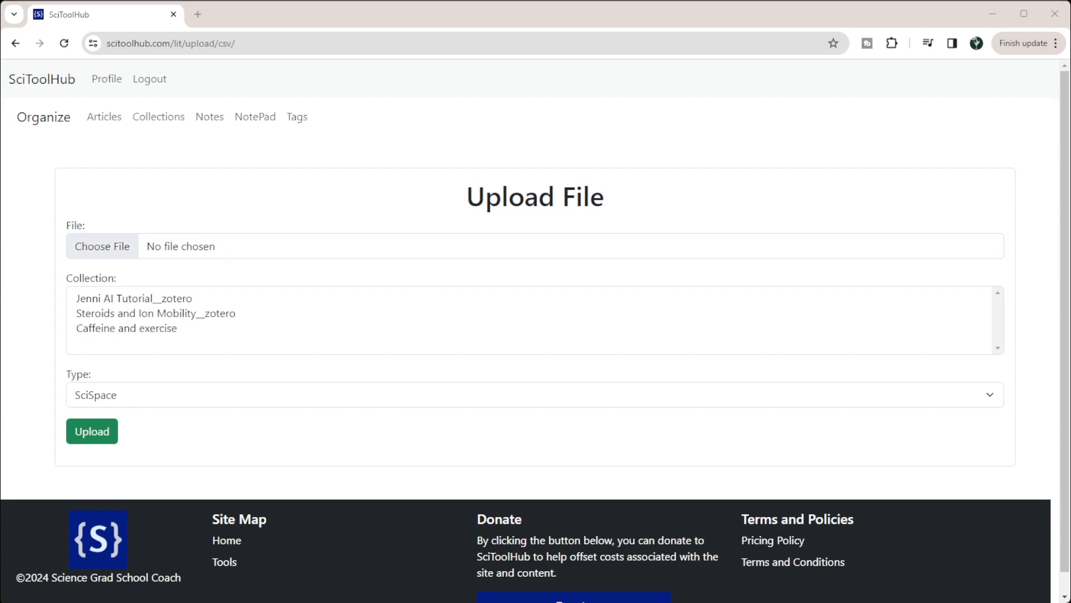
pyautogui.doubleClick(82, 244)
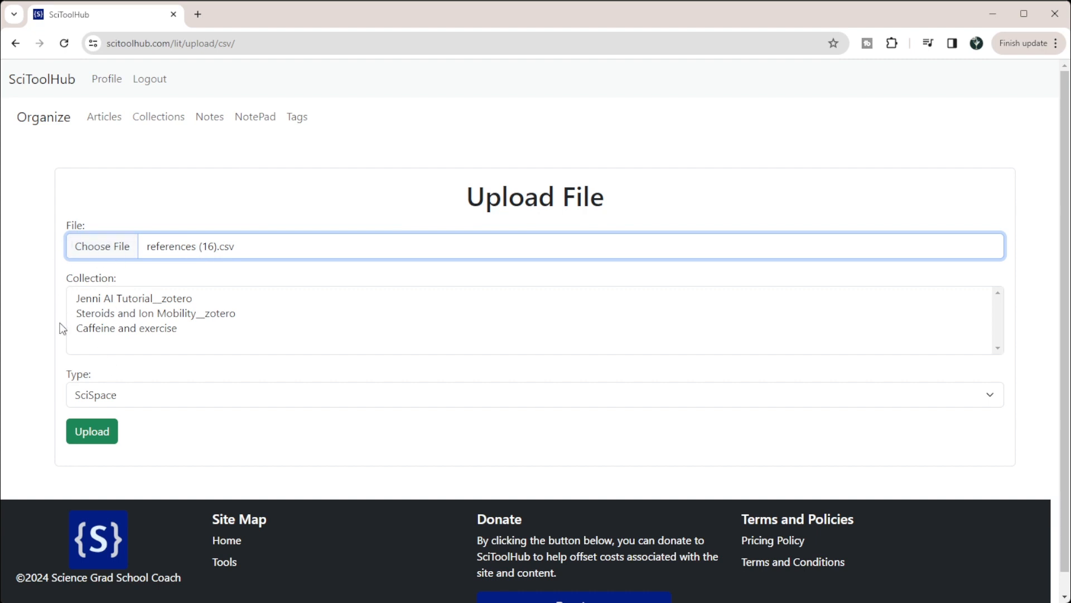
# - Assign the upload to the Steroids and Ion Mobility__zotero collection with type Manual/Other, and submit the file
pyautogui.click(98, 314)
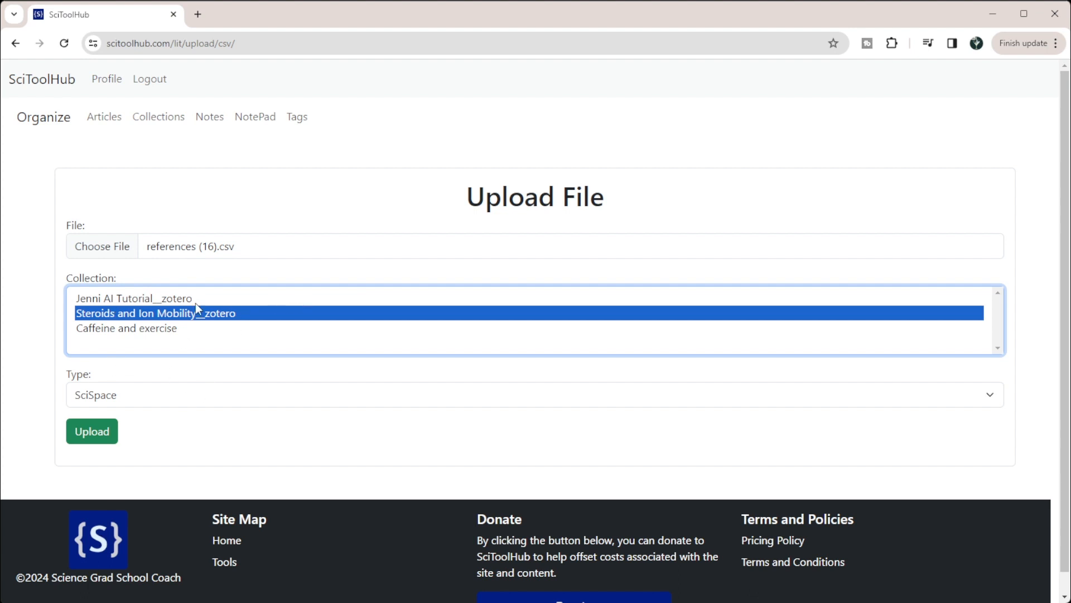
pyautogui.click(114, 406)
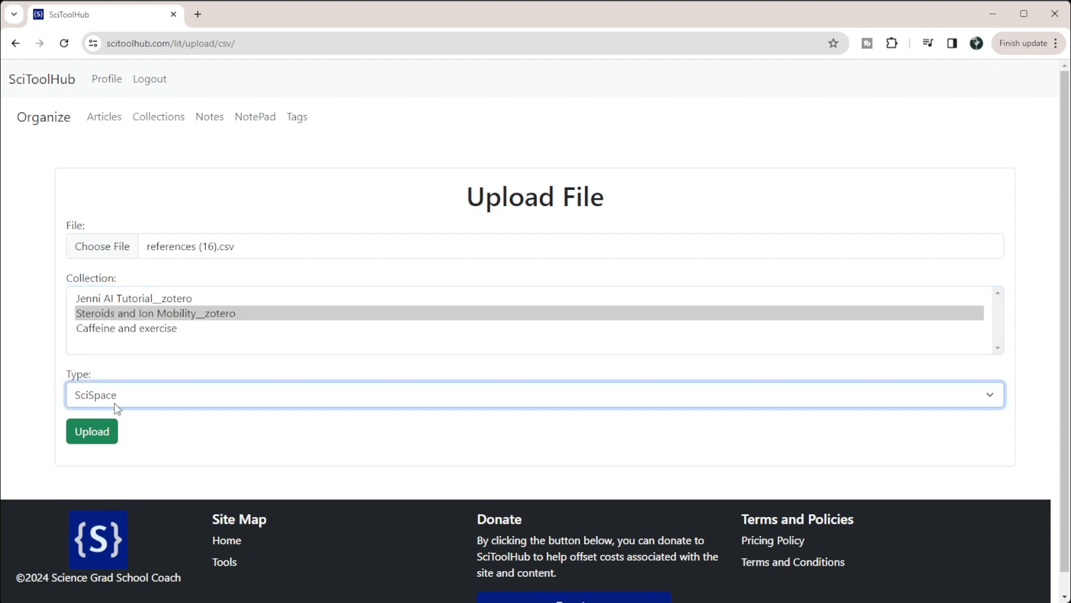
pyautogui.click(94, 450)
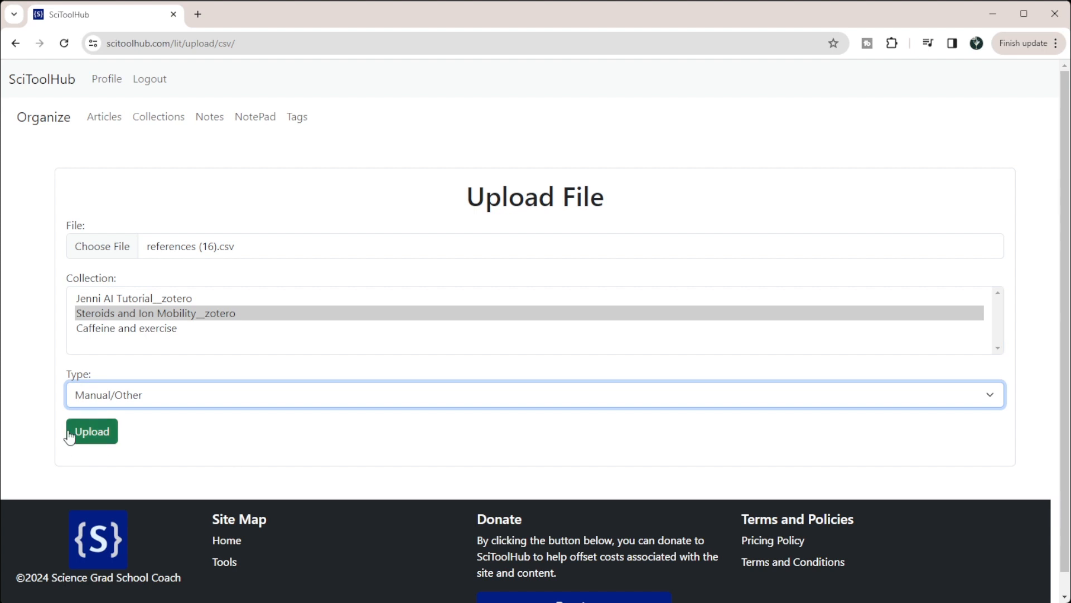
pyautogui.click(88, 433)
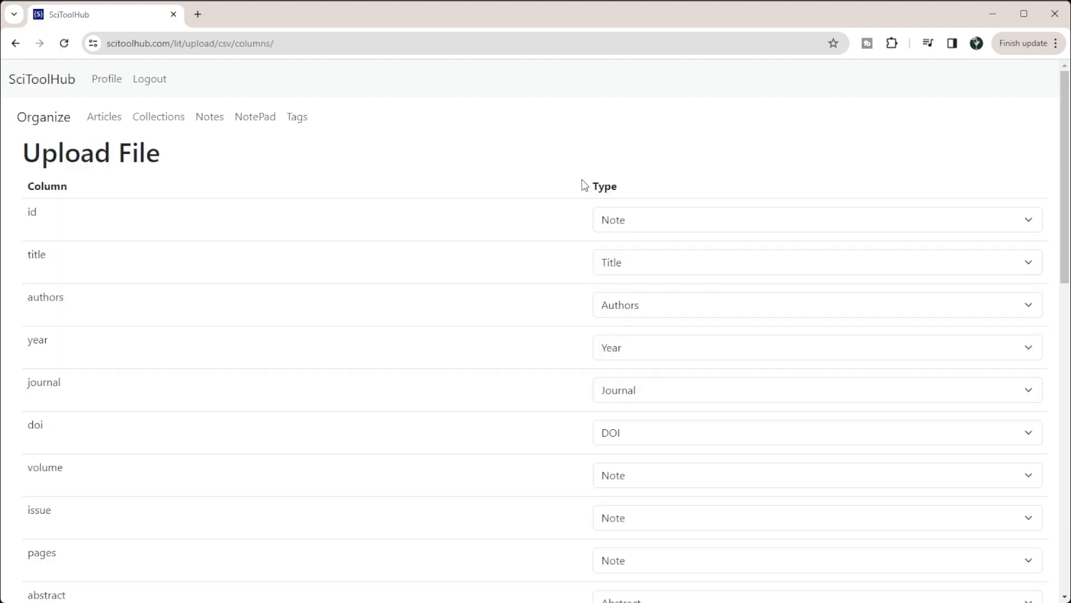
# - Review the CSV column mapping and set the id column to Do Not Upload
pyautogui.scroll(-8, 197, 356)
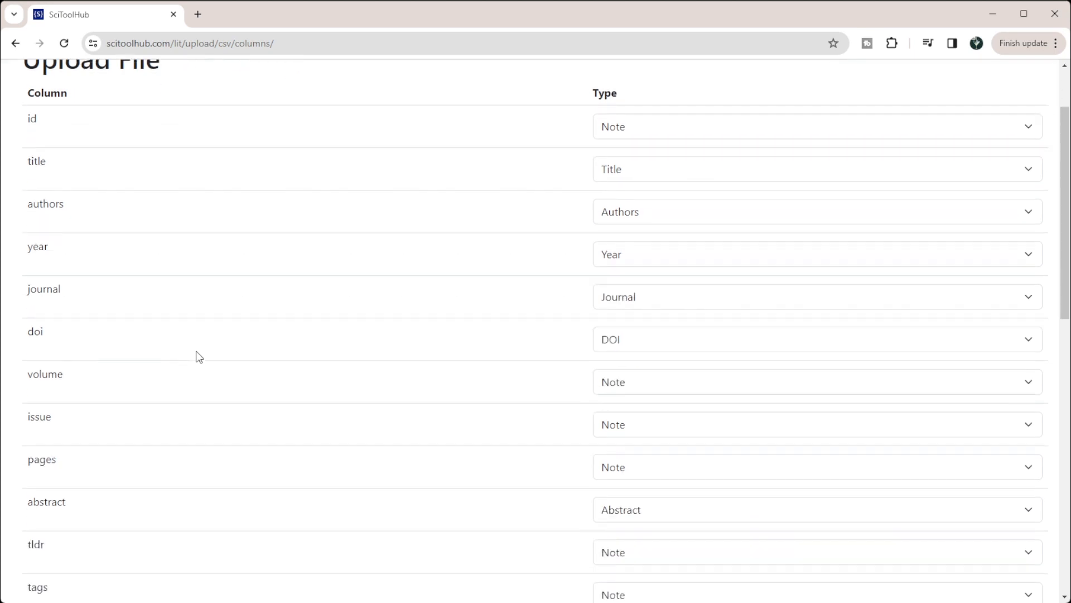
pyautogui.scroll(-4, 199, 357)
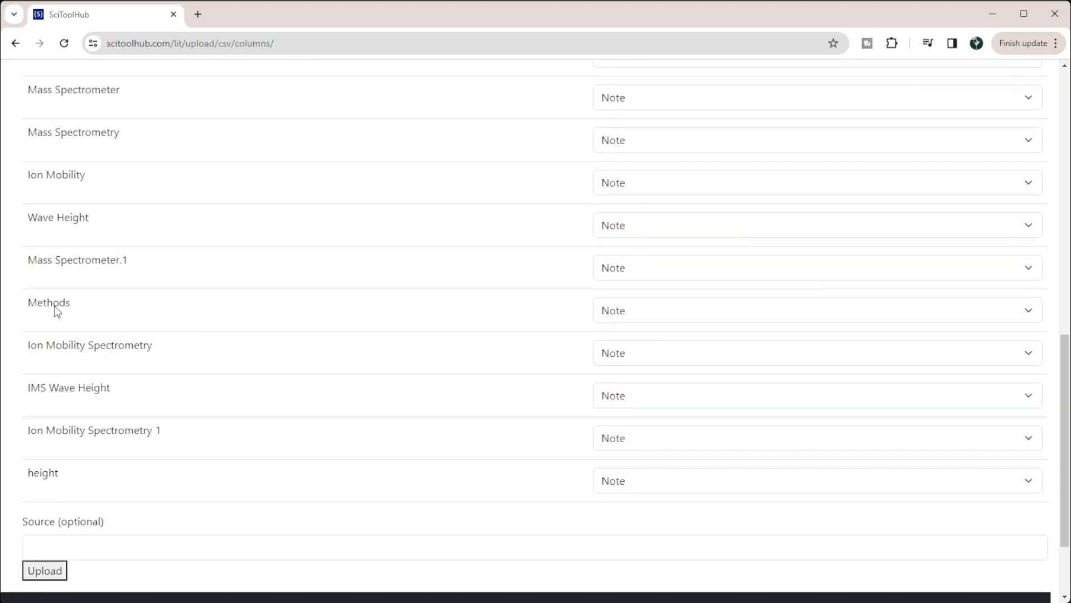
pyautogui.scroll(12, 54, 459)
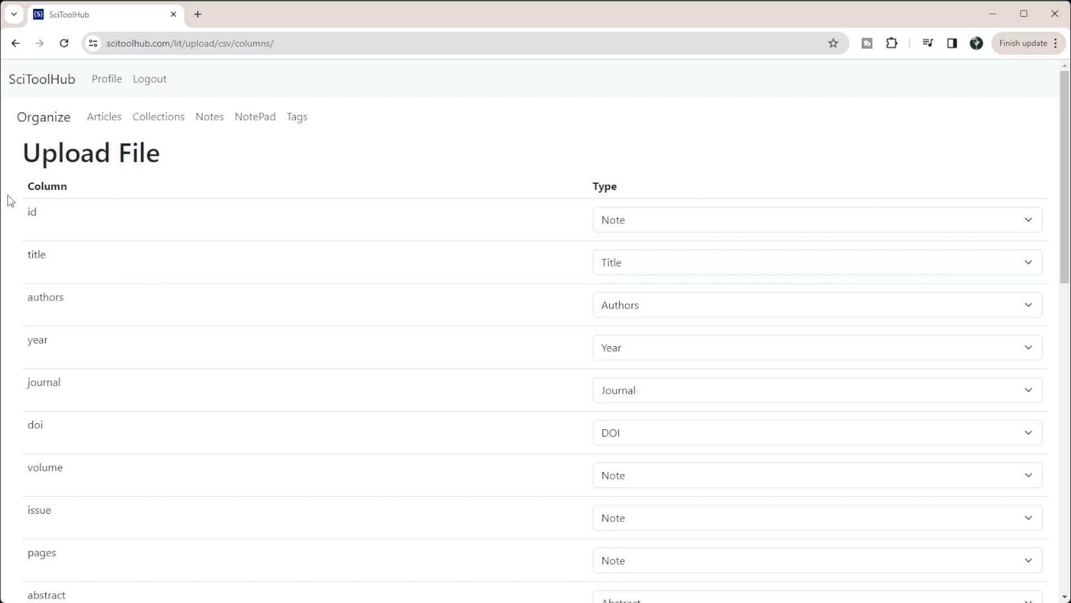
pyautogui.click(625, 223)
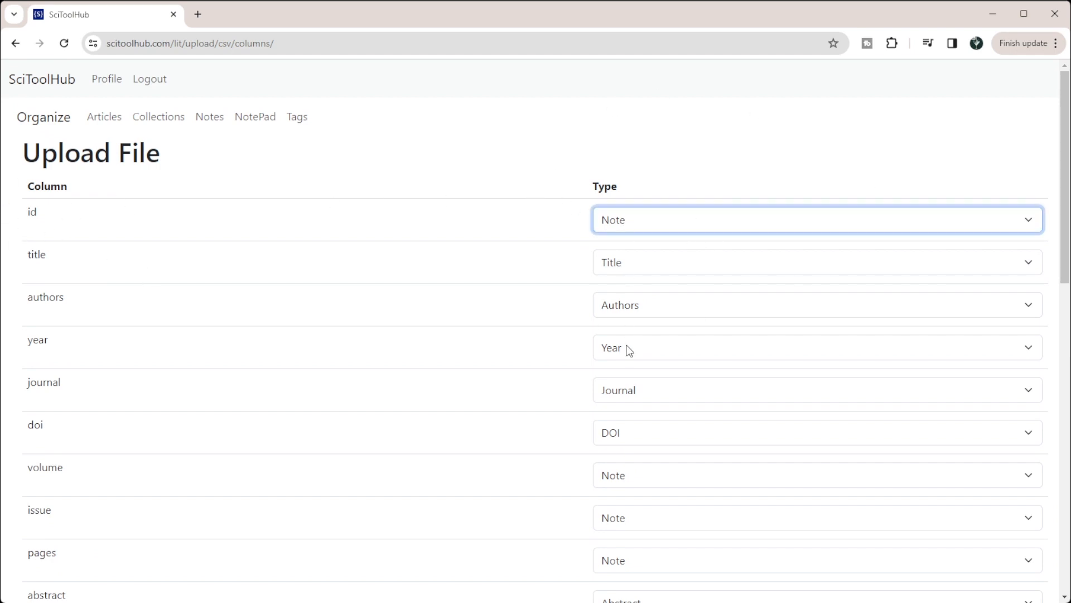
pyautogui.click(625, 346)
# - Keep the tldr column as Note and set the tags and notes columns to Do Not Upload
pyautogui.scroll(-2, 643, 456)
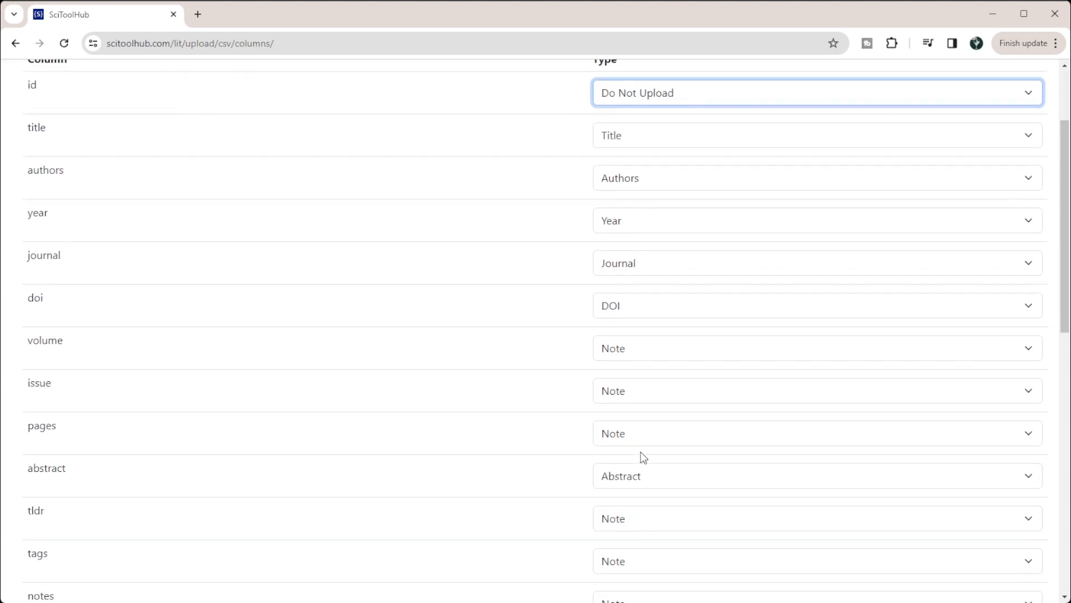
pyautogui.scroll(-2, 640, 450)
pyautogui.click(621, 378)
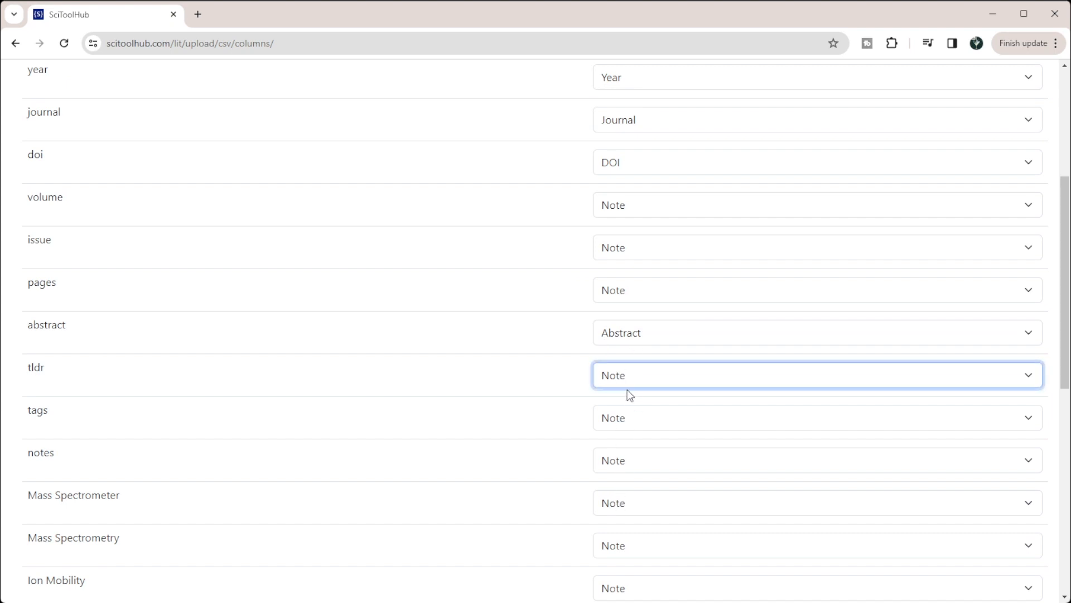
pyautogui.click(627, 398)
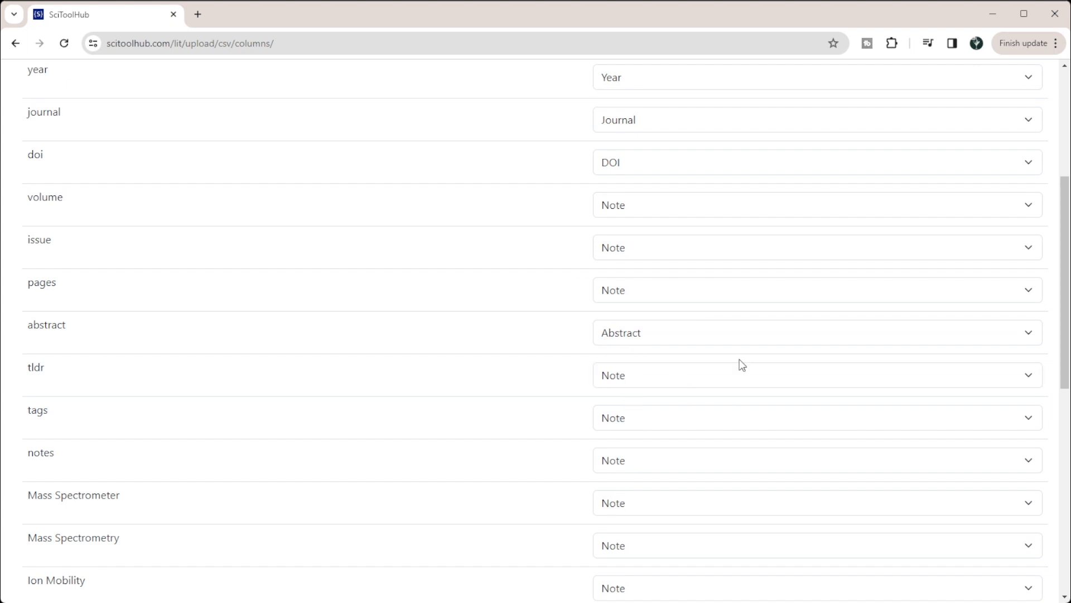
pyautogui.click(672, 424)
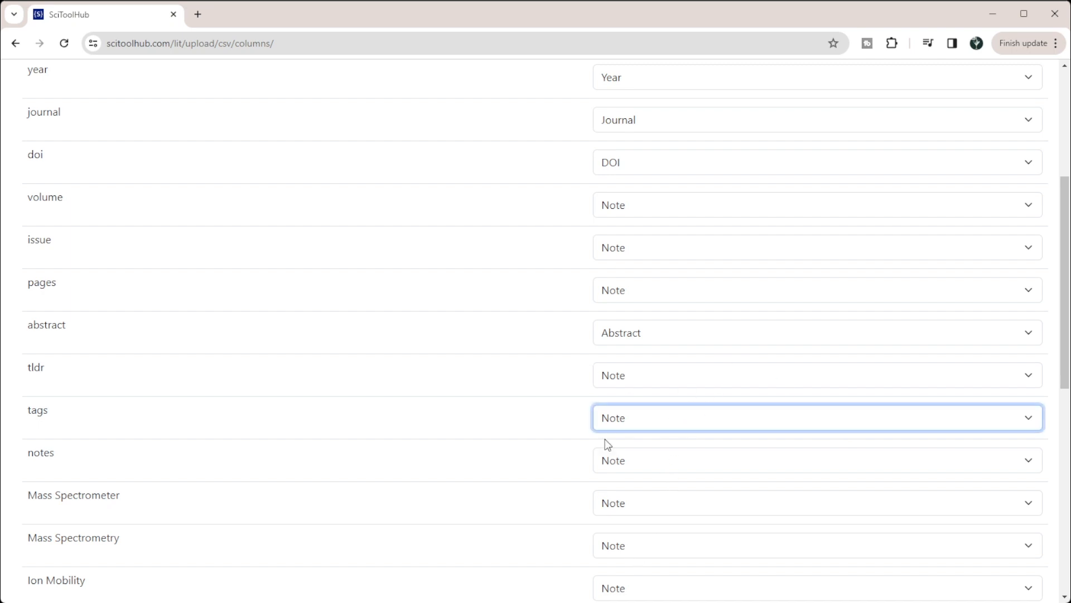
pyautogui.click(639, 547)
pyautogui.click(631, 460)
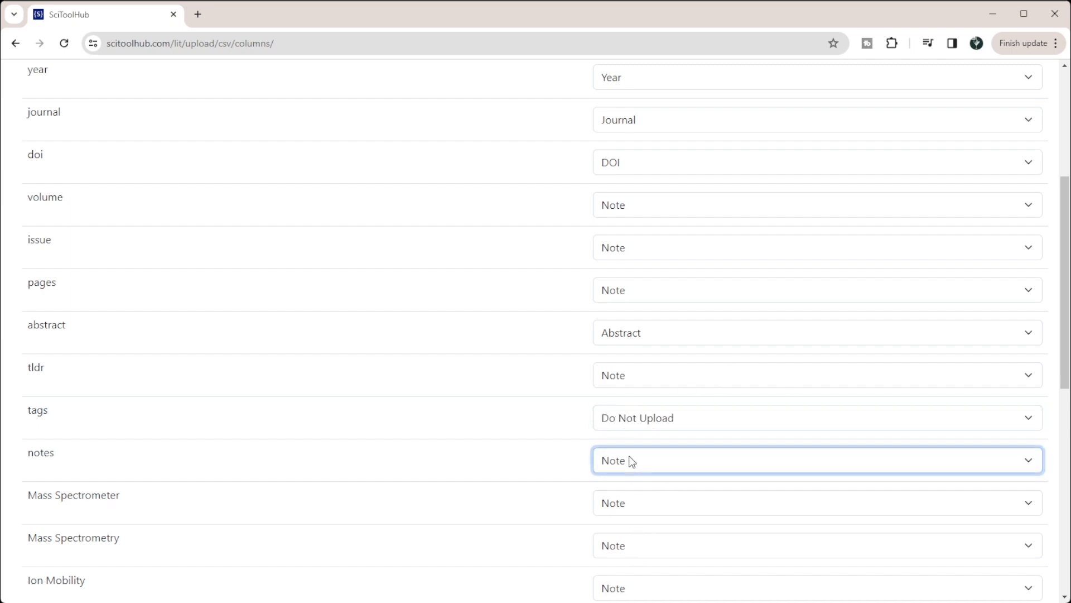
pyautogui.click(640, 584)
# - Set the Mass Spectrometer, Mass Spectrometry and Ion Mobility columns to Do Not Upload
pyautogui.scroll(-3, 558, 517)
pyautogui.click(641, 294)
pyautogui.click(633, 428)
pyautogui.click(634, 342)
pyautogui.click(634, 471)
pyautogui.click(621, 392)
pyautogui.click(621, 517)
pyautogui.click(625, 393)
pyautogui.click(634, 511)
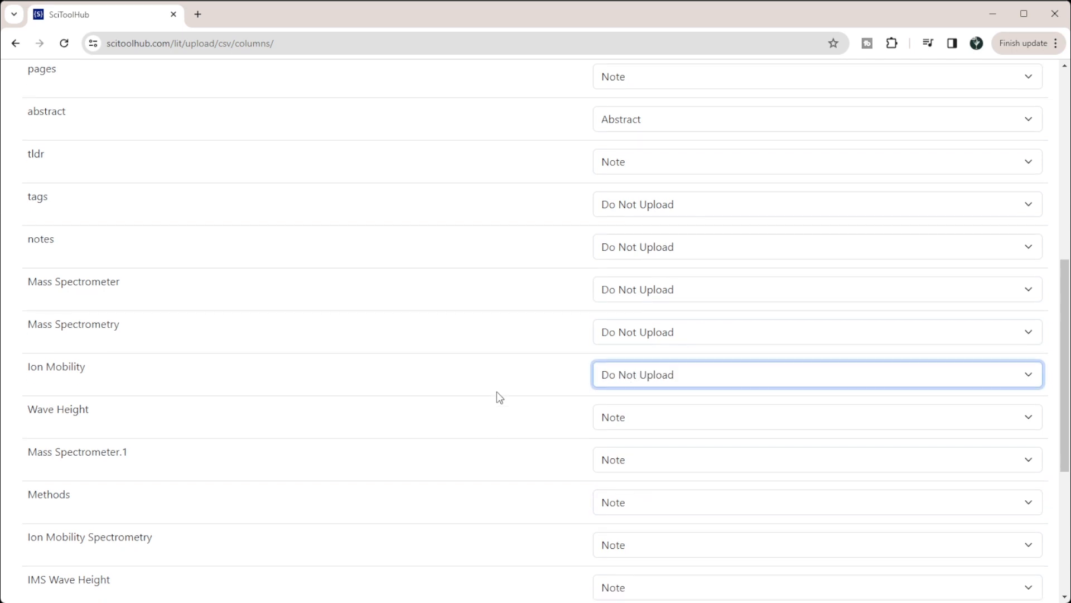
# - Set the Wave Height, Mass Spectrometer.1, Methods and Ion Mobility Spectrometry columns to Do Not Upload
pyautogui.scroll(-5, 558, 335)
pyautogui.click(689, 167)
pyautogui.click(654, 192)
pyautogui.click(654, 196)
pyautogui.click(655, 325)
pyautogui.click(641, 246)
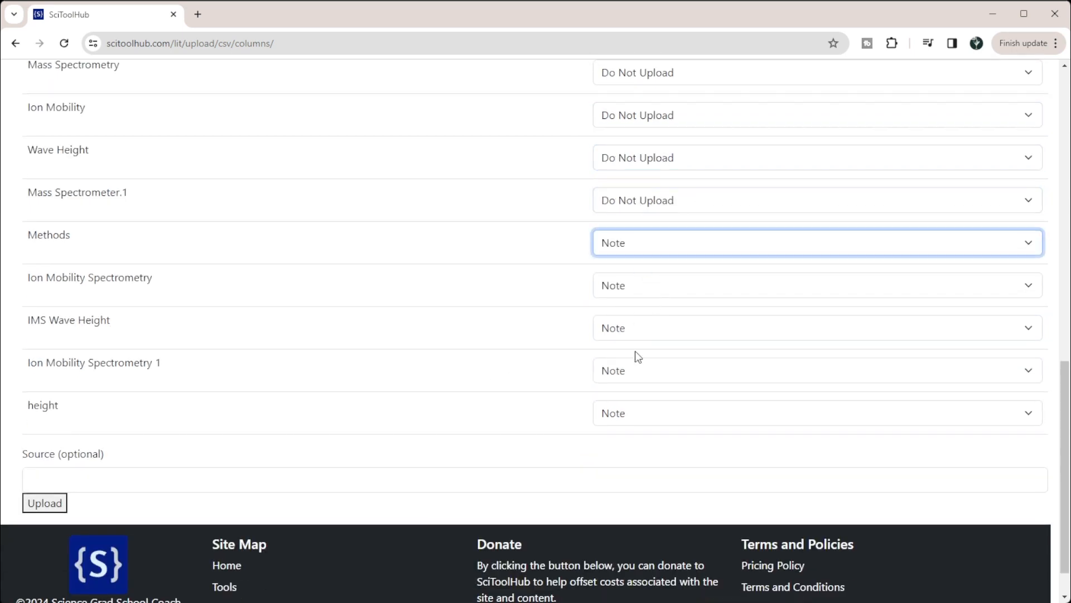
pyautogui.click(637, 374)
pyautogui.click(634, 291)
pyautogui.click(636, 414)
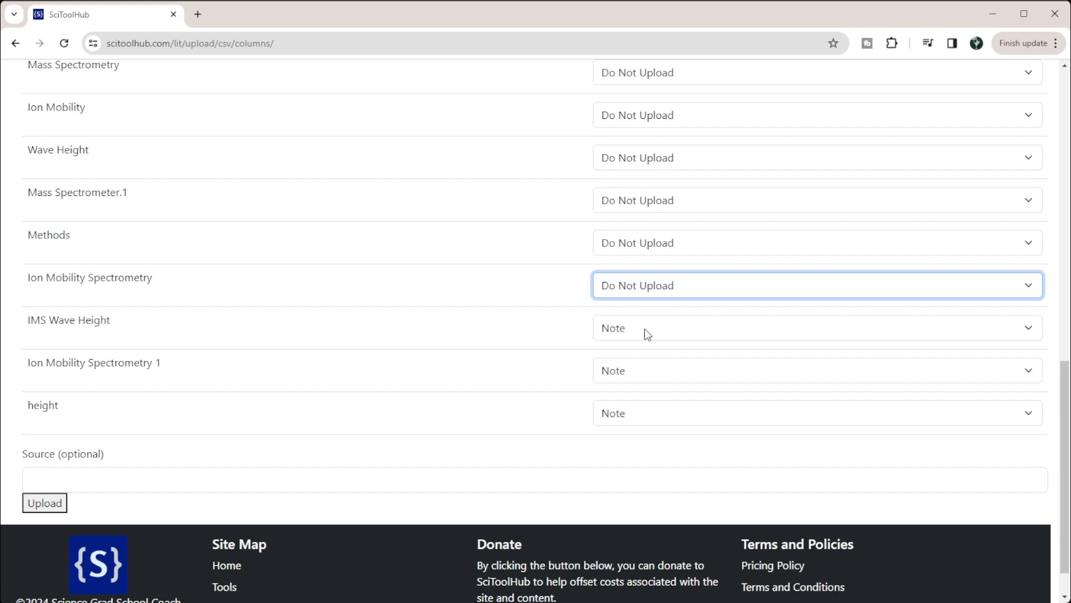
# - Set the Ion Mobility Spectrometry 1 and height columns to Do Not Upload, leaving IMS Wave Height as Note
pyautogui.click(673, 366)
pyautogui.click(609, 497)
pyautogui.click(622, 417)
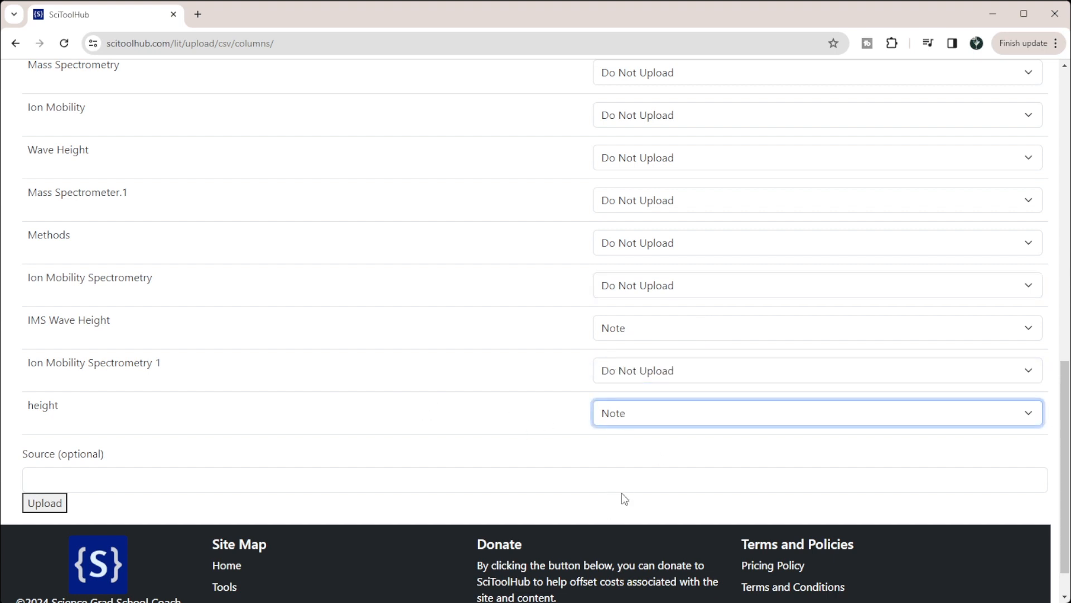
pyautogui.click(620, 539)
# - Recheck the column mapping, enter Elicit as the source, and upload the references
pyautogui.click(73, 471)
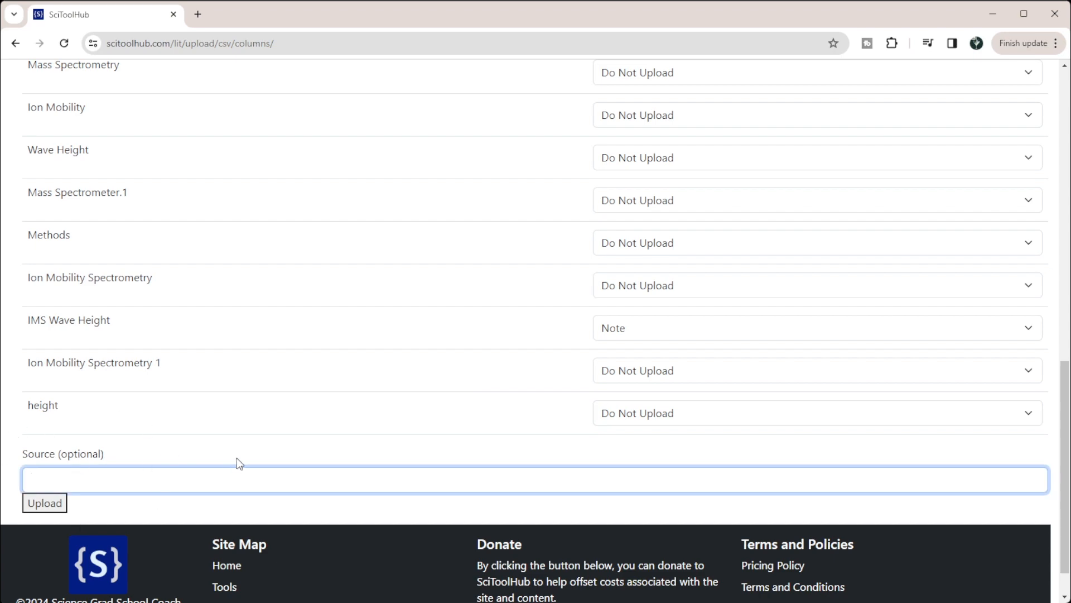
pyautogui.scroll(10, 245, 459)
pyautogui.scroll(4, 246, 454)
pyautogui.scroll(-13, 219, 306)
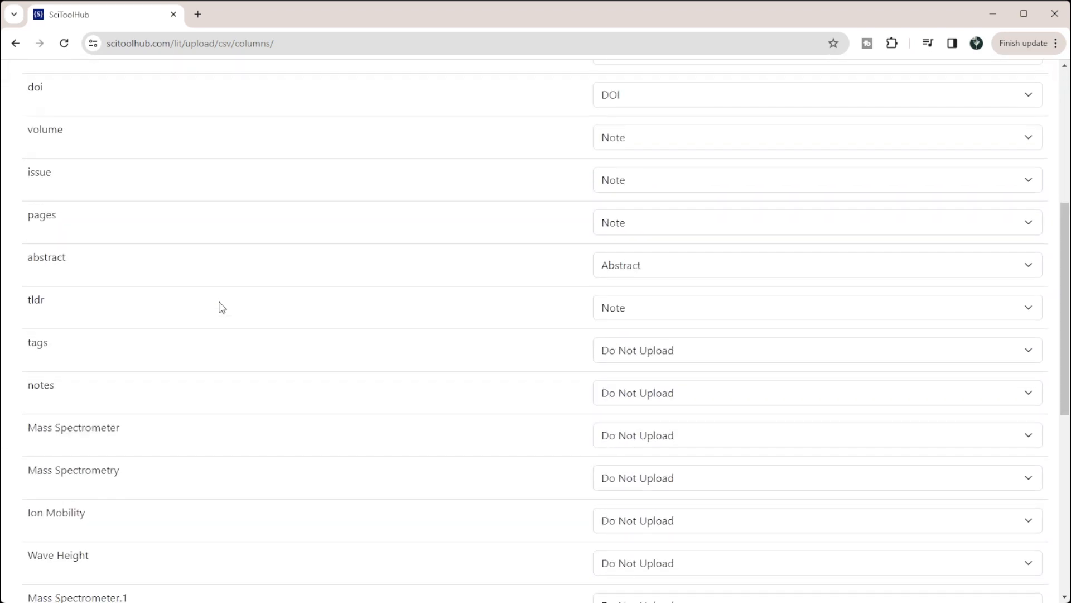
pyautogui.scroll(-1, 129, 470)
pyautogui.write('Elicit')
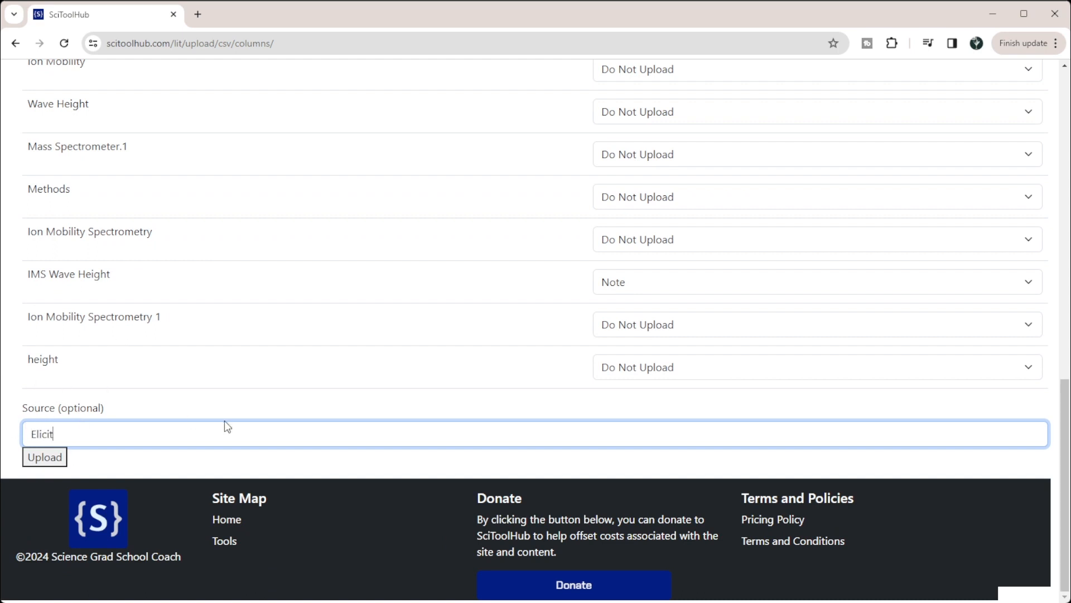
pyautogui.click(49, 462)
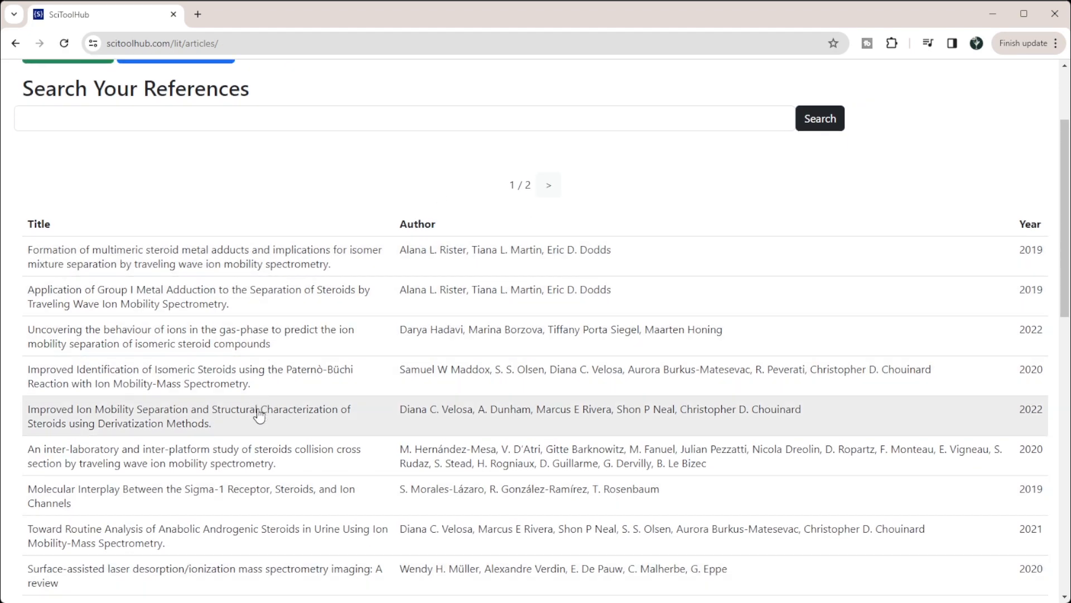
# - Look through the uploaded references and open the article "Steroid analysis by ion mobility spectrometry"
pyautogui.scroll(-13, 256, 497)
pyautogui.scroll(15, 330, 243)
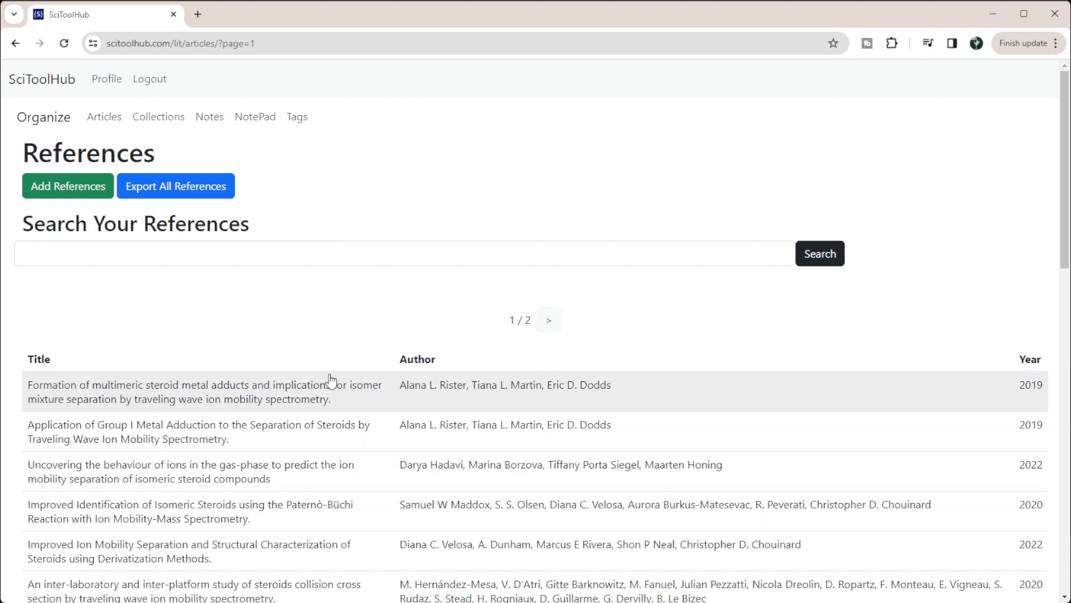
pyautogui.scroll(-15, 330, 381)
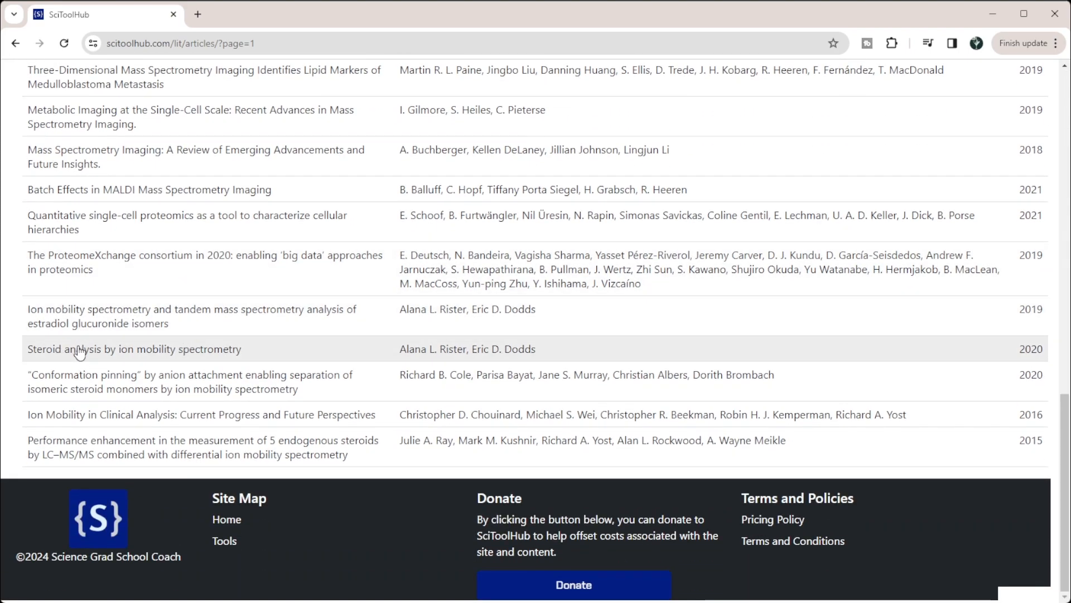
pyautogui.click(132, 350)
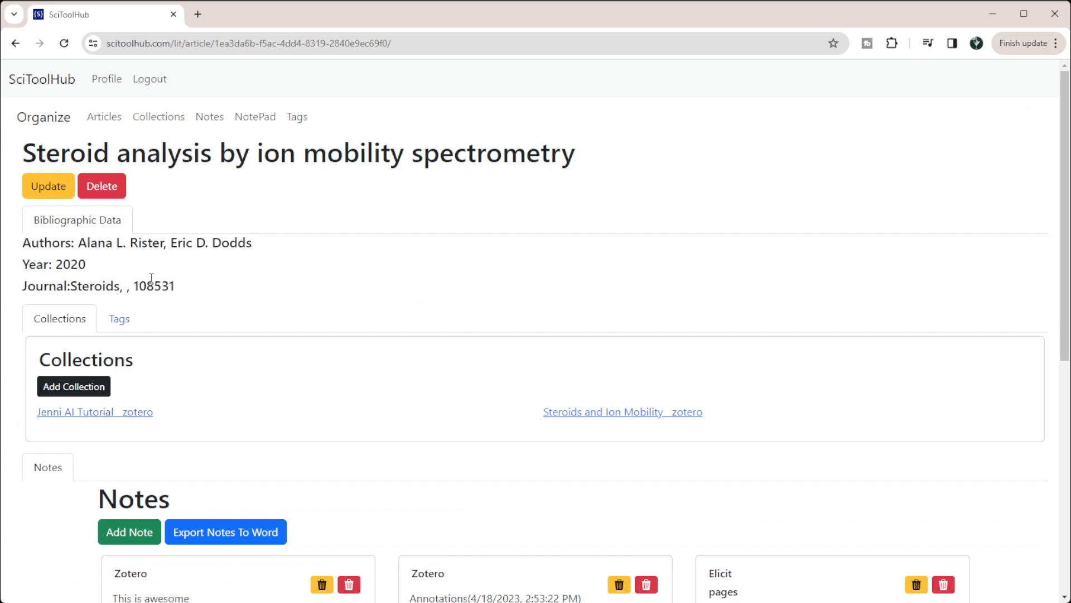
# - Examine the article's tags, collections and notes, including the Elicit note on IMS Wave Height
pyautogui.click(119, 320)
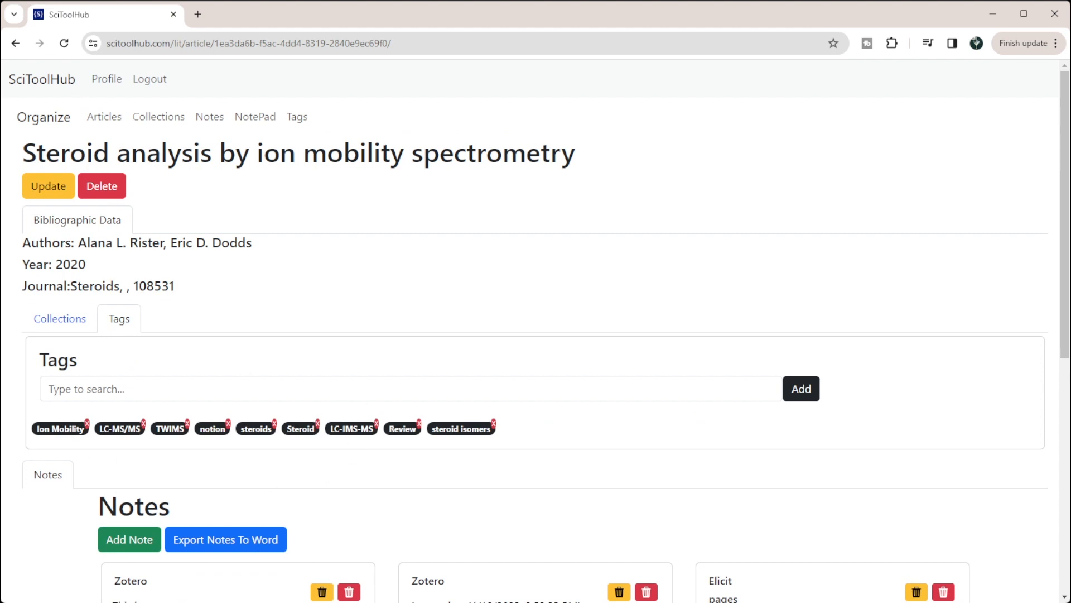
pyautogui.click(85, 318)
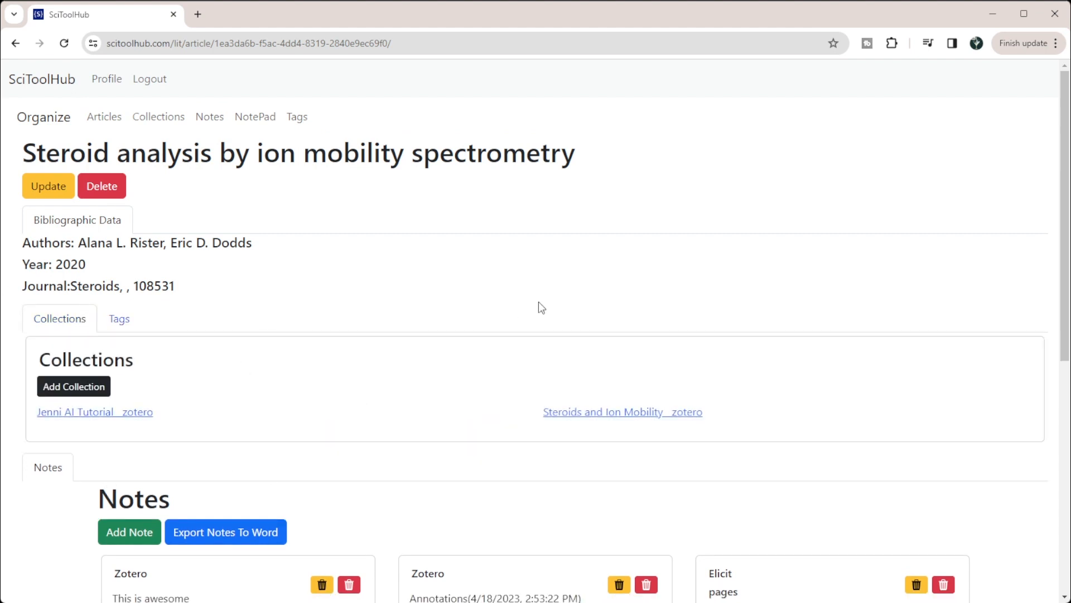
pyautogui.scroll(-1, 558, 312)
pyautogui.scroll(-5, 612, 324)
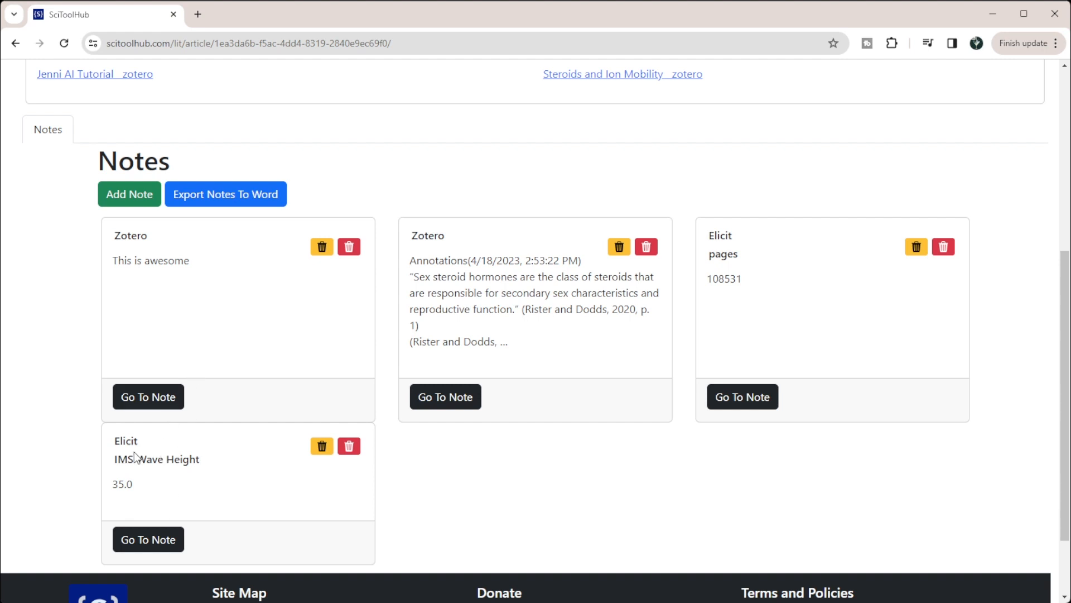
pyautogui.moveTo(114, 465); pyautogui.dragTo(225, 468)
pyautogui.click(218, 495)
pyautogui.click(167, 549)
pyautogui.scroll(3, 270, 335)
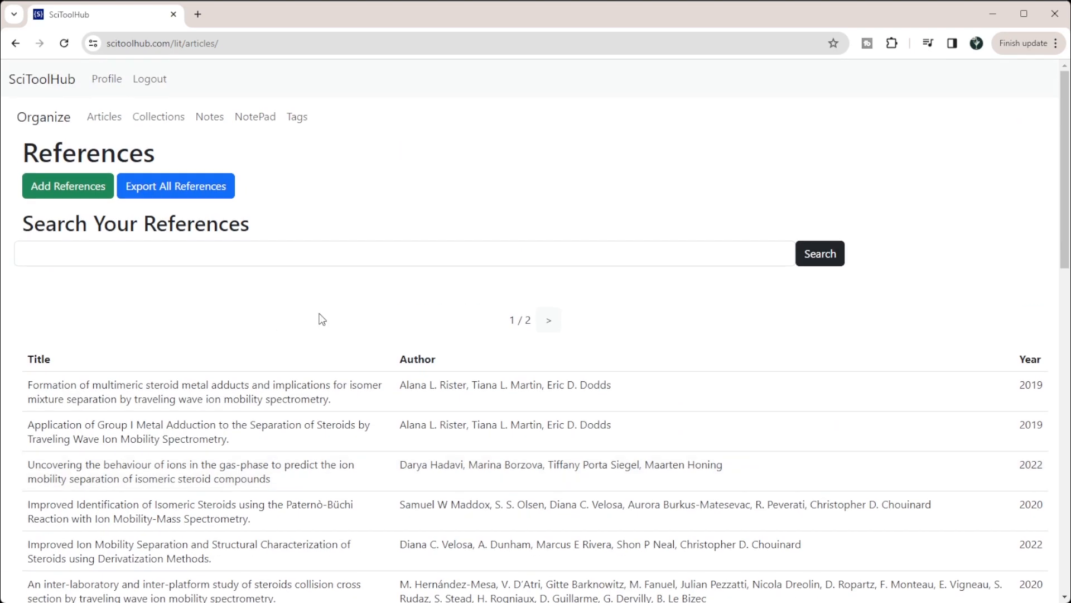
# - Look through the second page of the references list and return to the first page
pyautogui.click(548, 323)
pyautogui.scroll(-15, 503, 438)
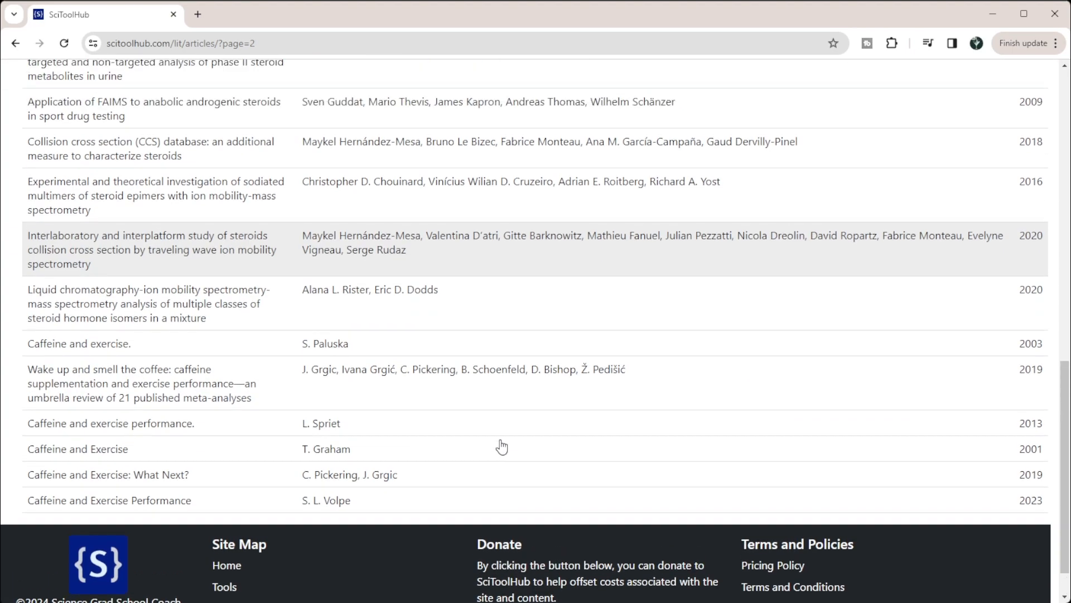
pyautogui.scroll(15, 502, 446)
pyautogui.click(520, 322)
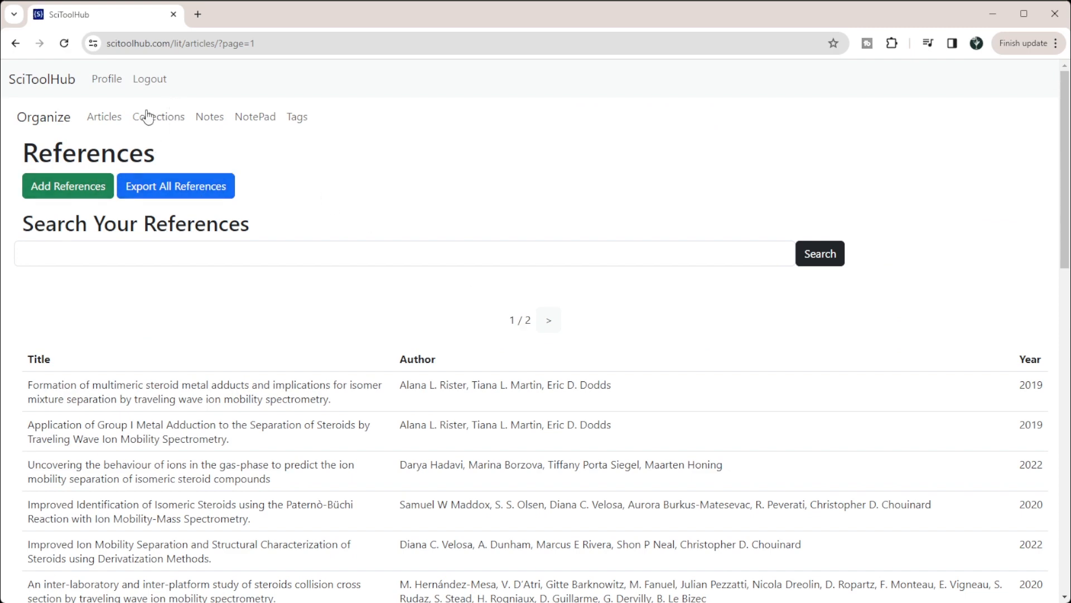
# - Open the article "Formation of multimeric steroid metal adducts" and compare the sources of its Elicit and Manual Upload notes
pyautogui.click(99, 119)
pyautogui.click(160, 378)
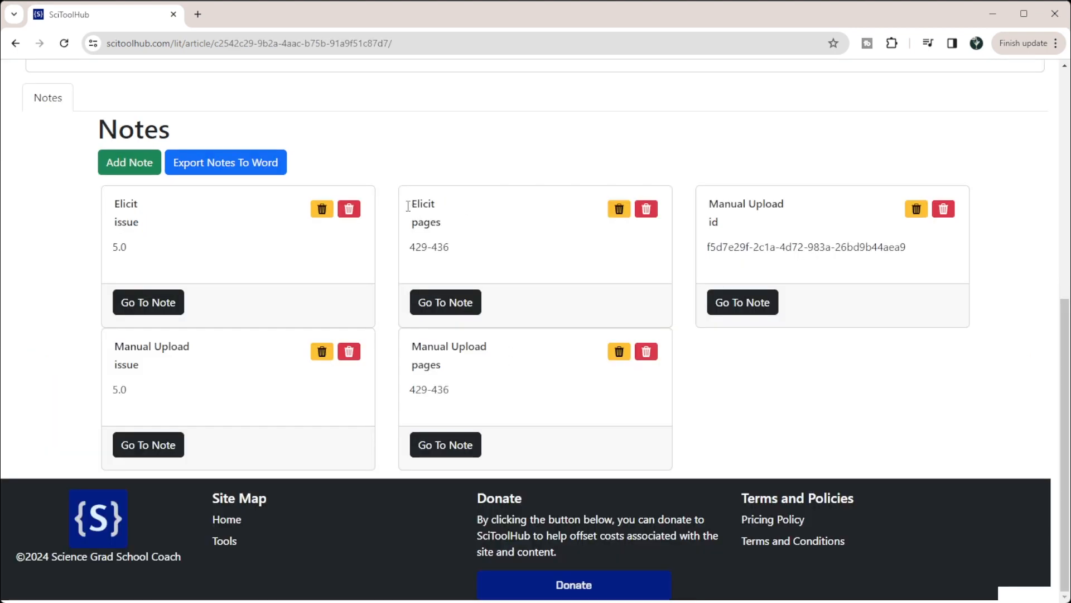
pyautogui.moveTo(795, 204); pyautogui.dragTo(714, 207)
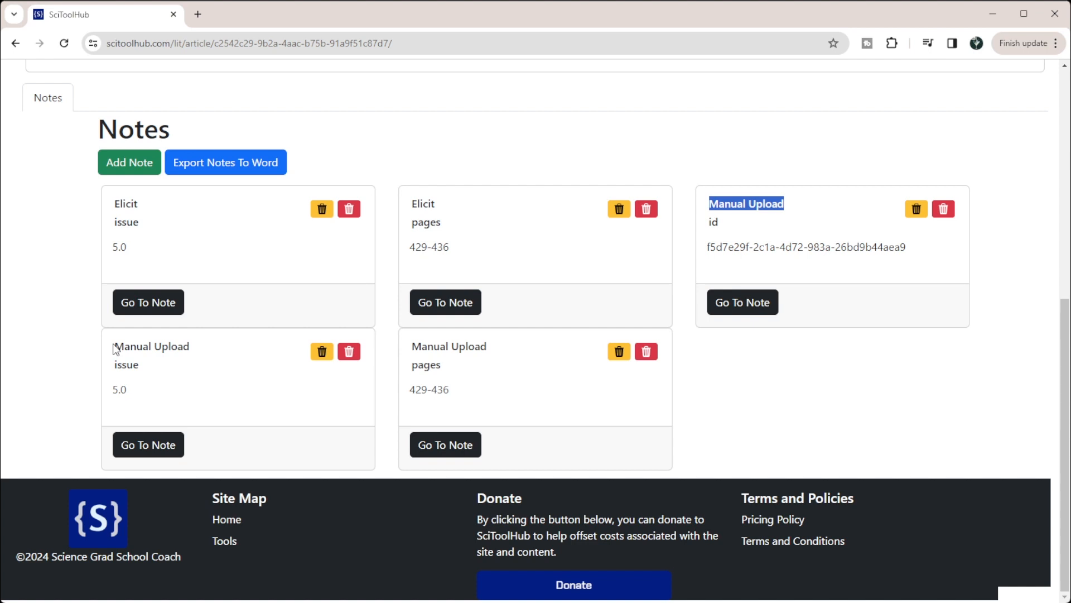
pyautogui.moveTo(494, 345); pyautogui.dragTo(412, 348)
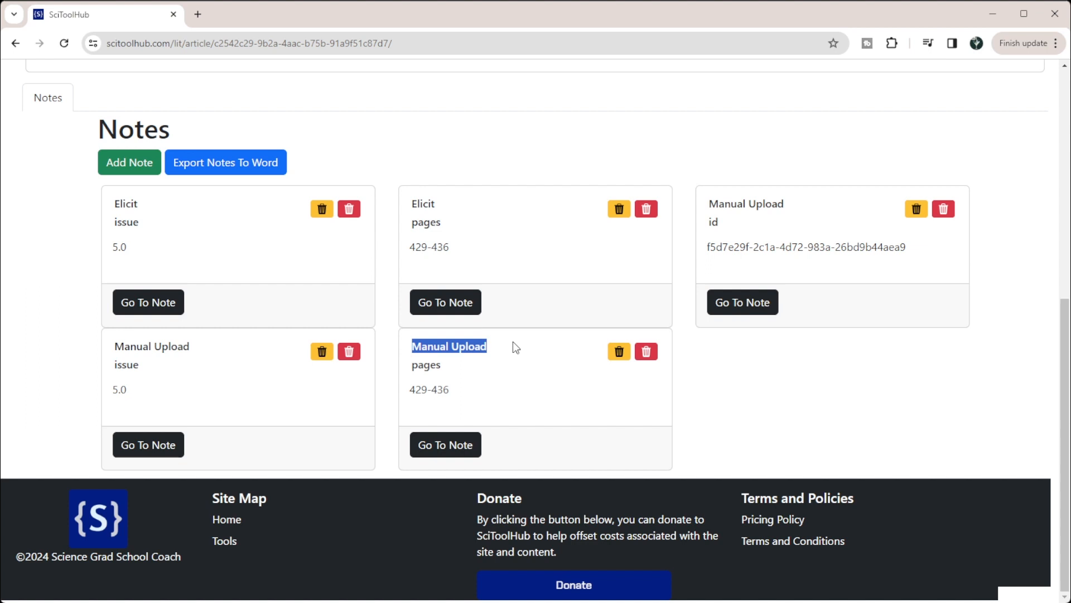
pyautogui.click(828, 420)
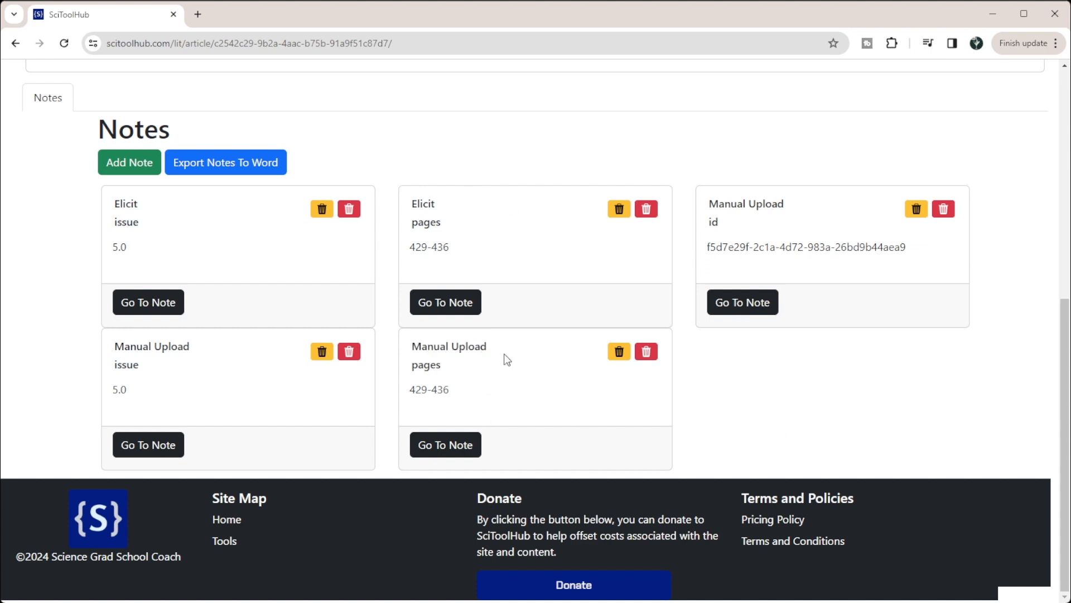
pyautogui.scroll(6, 581, 179)
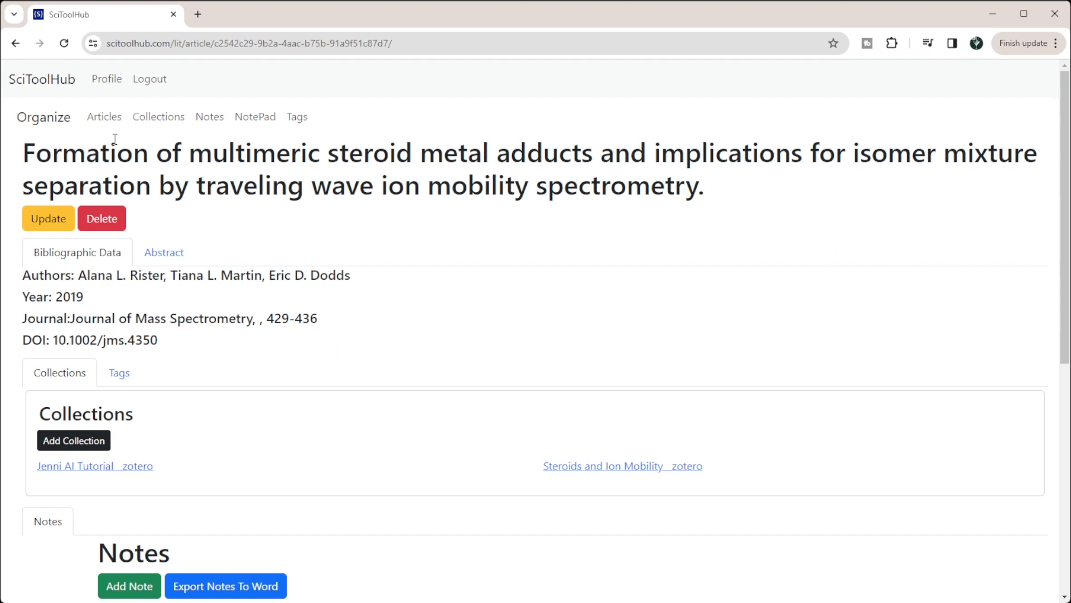